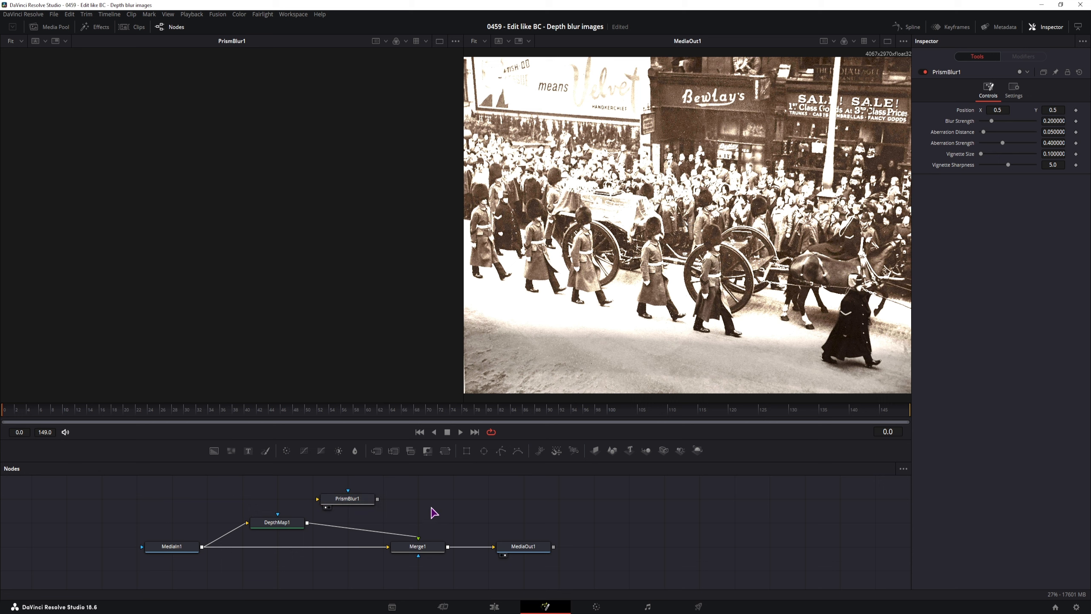
- Insert a Blur node between DepthMap1 and Merge1 and set its blur size to 23.6
{"action": "key", "text": "shift+space"}
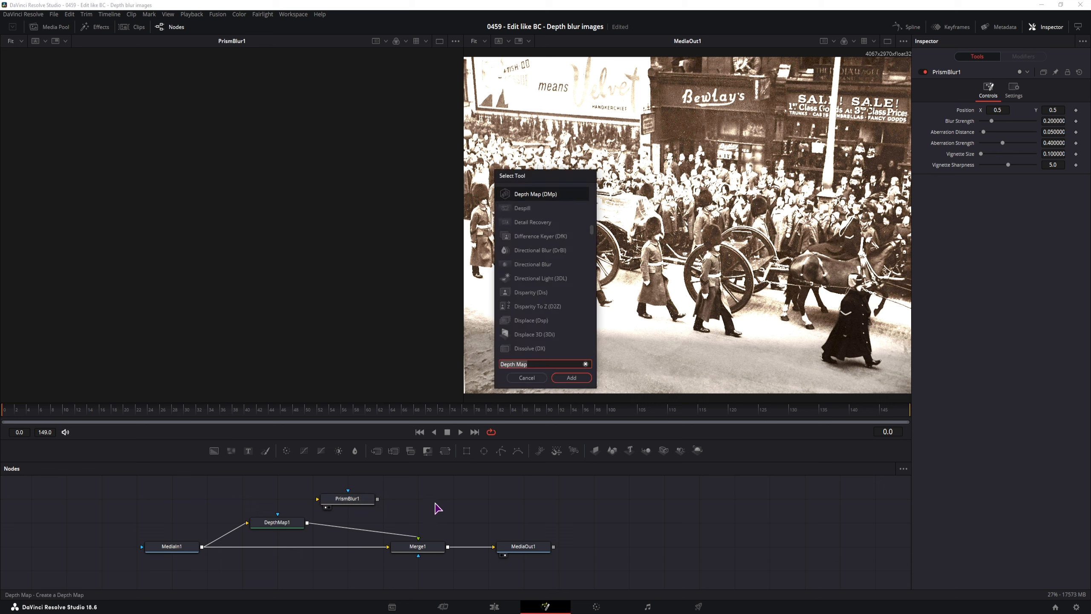
{"action": "type", "text": "blur"}
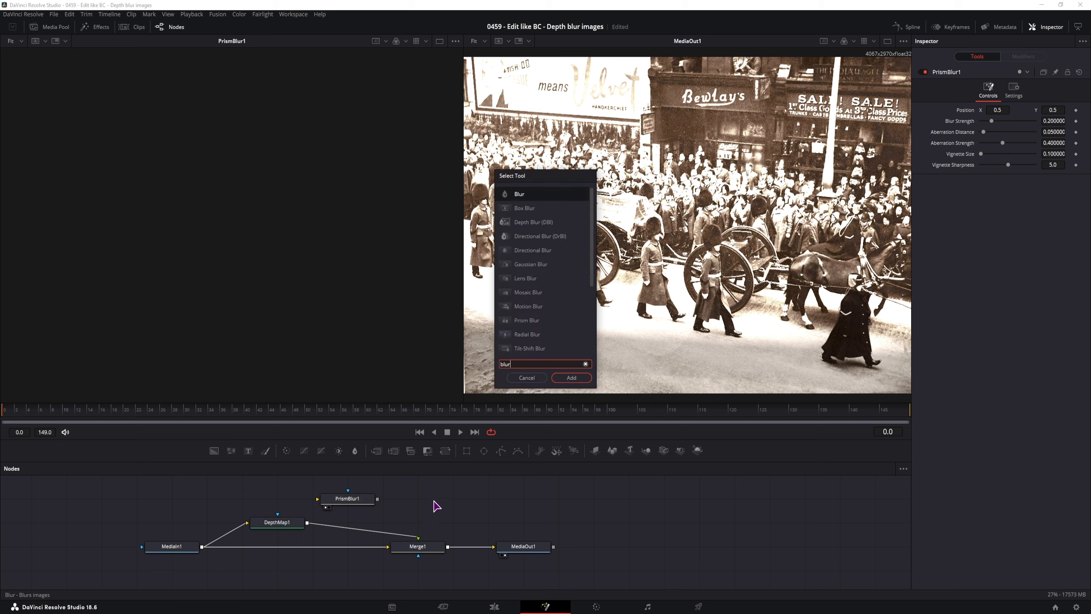
{"action": "left_click", "coordinate": [571, 377]}
{"action": "left_click", "coordinate": [364, 529]}
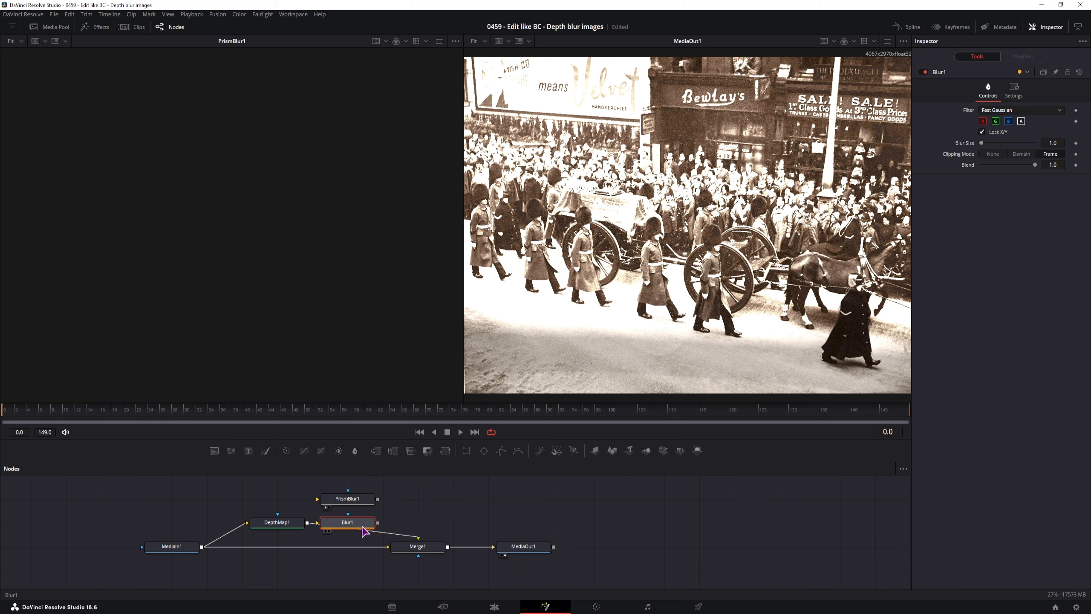
{"action": "left_click_drag", "start_coordinate": [364, 529], "coordinate": [399, 530]}
{"action": "left_click_drag", "start_coordinate": [981, 143], "coordinate": [993, 145]}
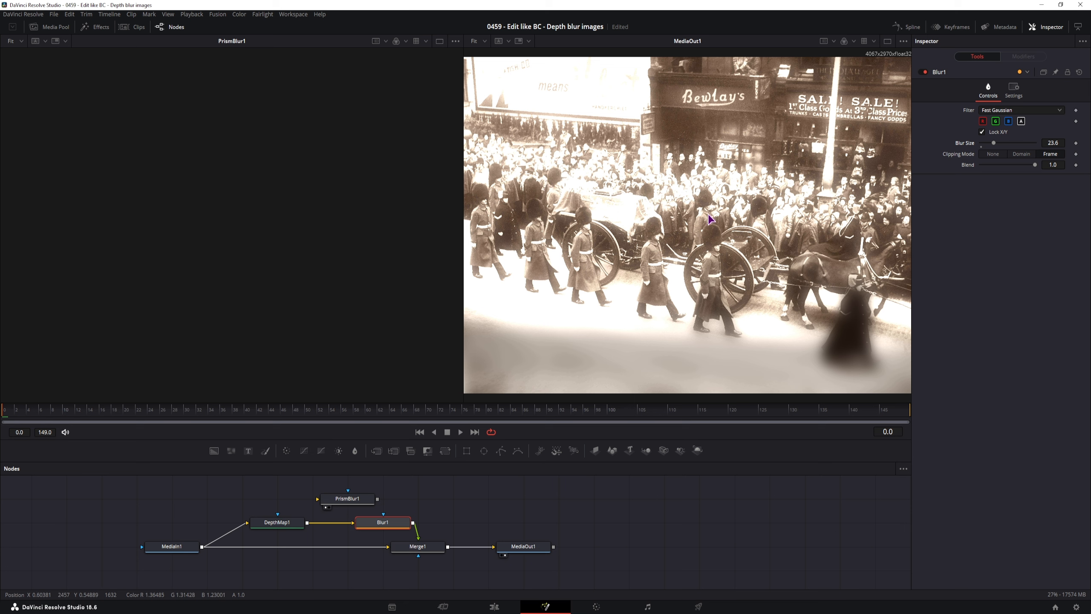
- Place Merge1 directly below Blur1 and connect DepthMap1's output to Merge1's effect mask input
{"action": "left_click_drag", "start_coordinate": [420, 550], "coordinate": [385, 549]}
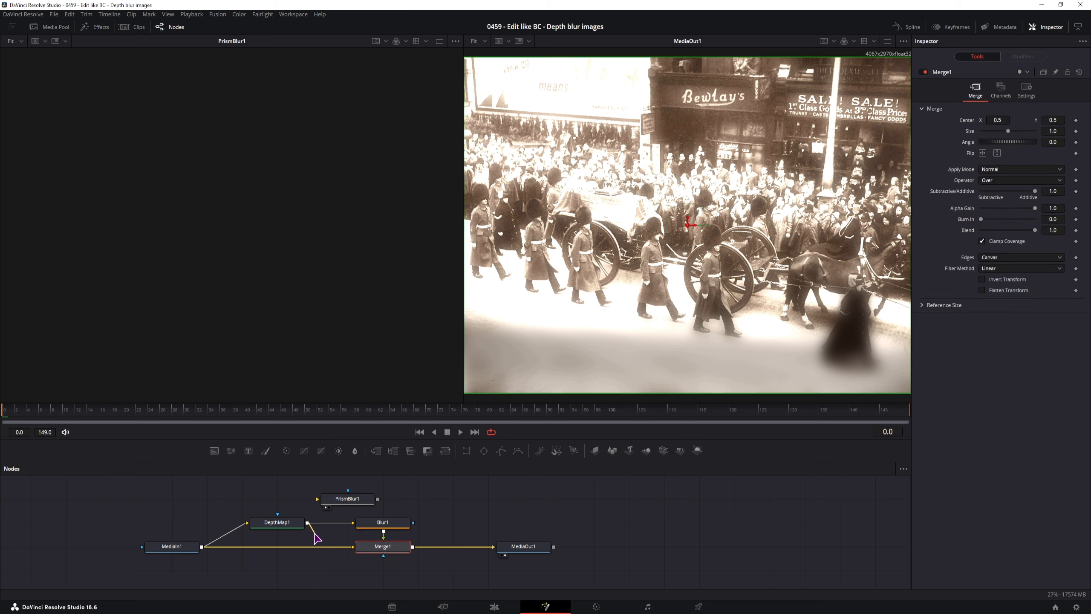
{"action": "left_click_drag", "start_coordinate": [307, 522], "coordinate": [386, 559]}
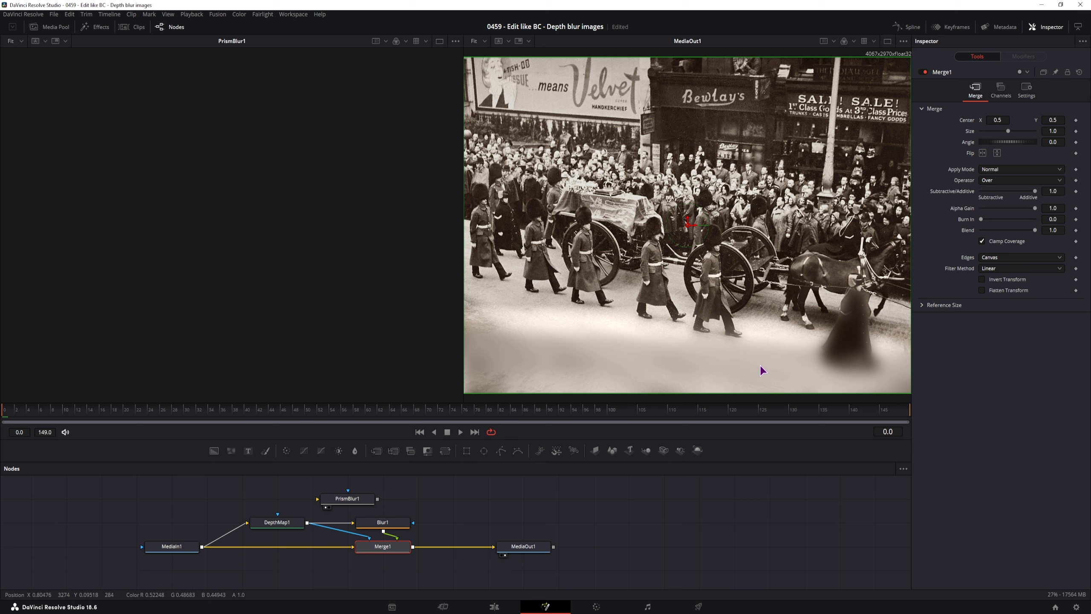
- Examine the Invert option of DepthMap1 and the mask options in Merge1's settings
{"action": "left_click", "coordinate": [283, 522]}
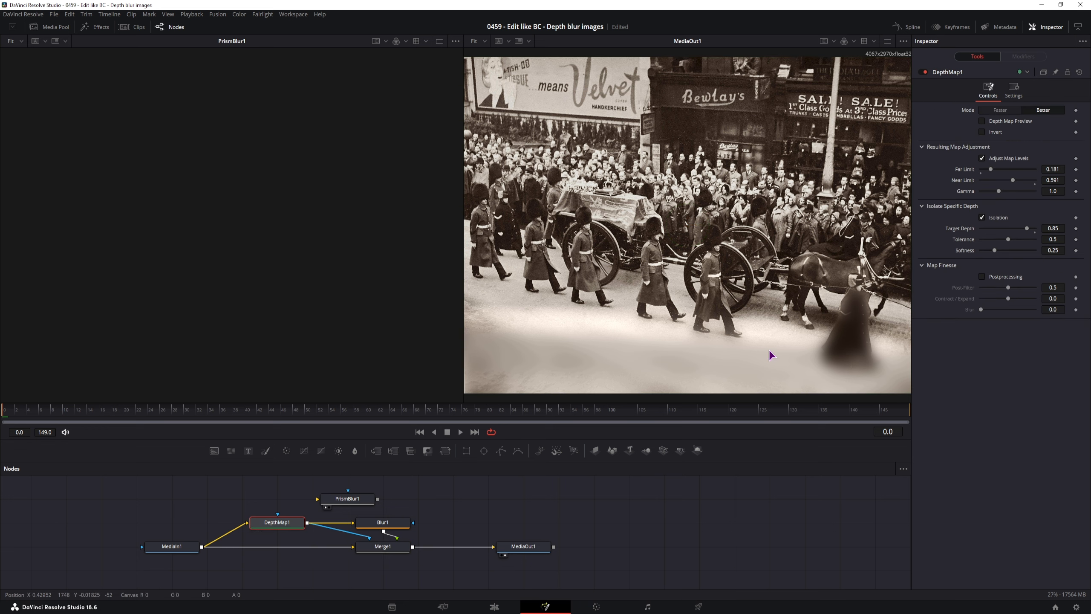
{"action": "left_click", "coordinate": [982, 133]}
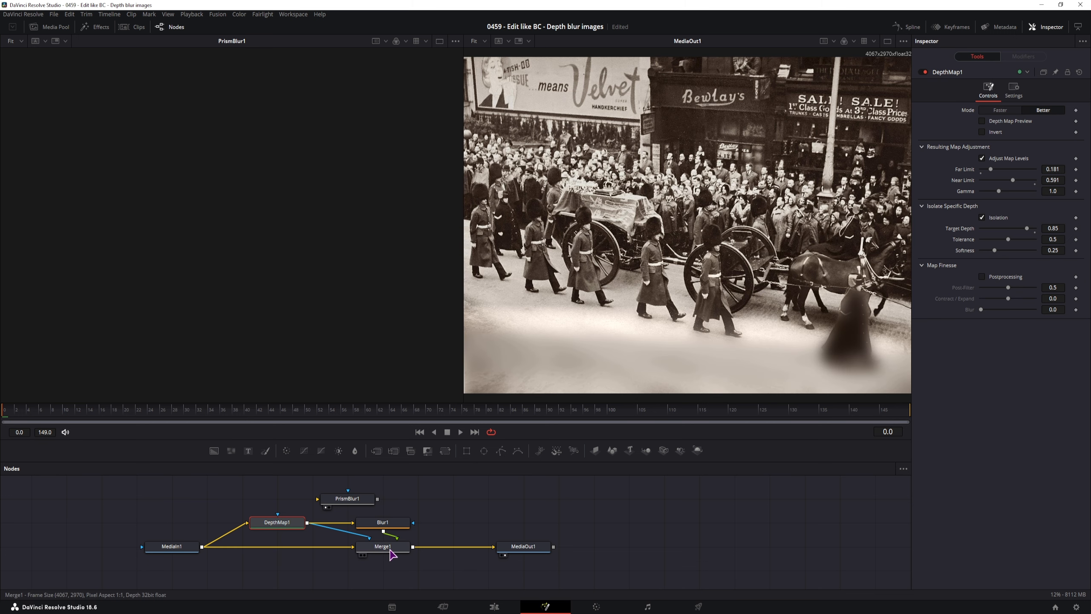
{"action": "left_click", "coordinate": [406, 551]}
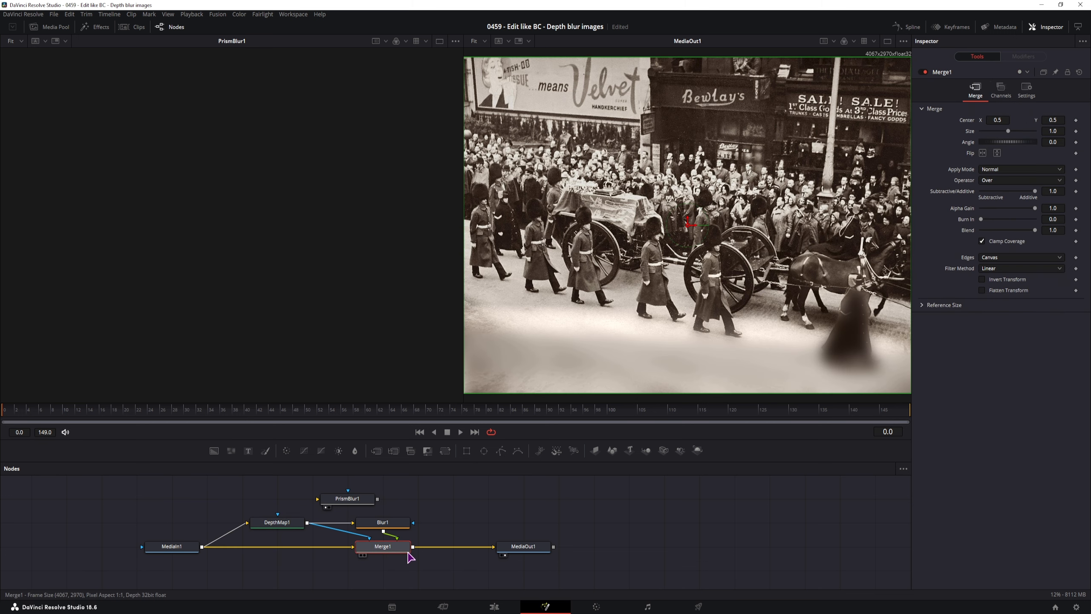
{"action": "left_click", "coordinate": [1026, 91]}
{"action": "left_click", "coordinate": [982, 148]}
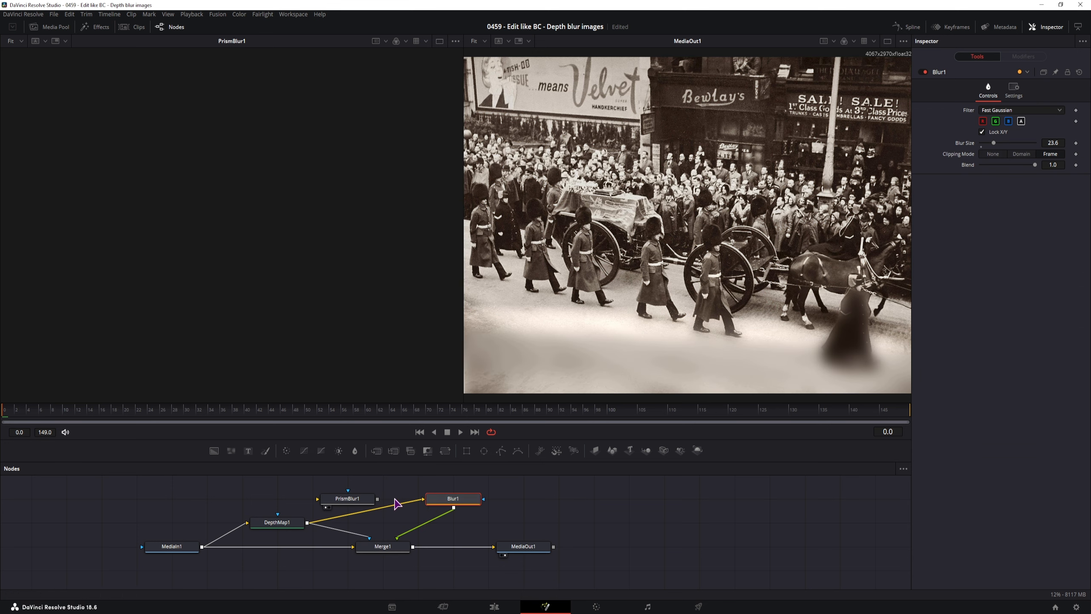
- Replace Blur1 with PrismBlur1 between DepthMap1 and Merge1, leaving Blur1 disconnected off to the side
{"action": "left_click_drag", "start_coordinate": [355, 506], "coordinate": [397, 539]}
{"action": "left_click_drag", "start_coordinate": [453, 499], "coordinate": [487, 499]}
- Keyframe DepthMap1's Target Depth at frame 8 with 0.85, and lower it toward the far background at frame 128
{"action": "left_click", "coordinate": [277, 523]}
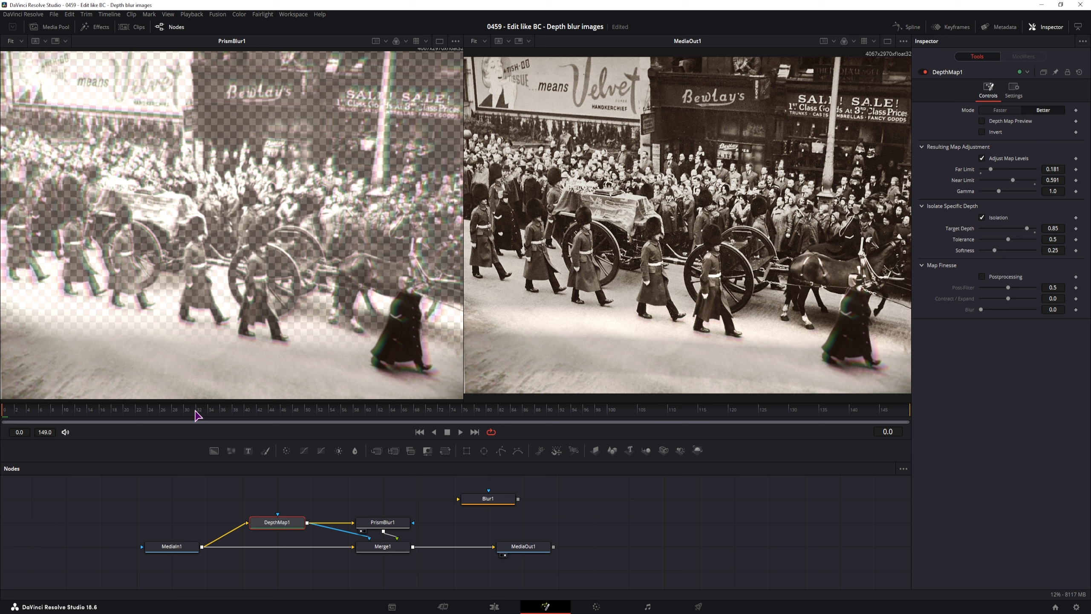
{"action": "left_click", "coordinate": [53, 413]}
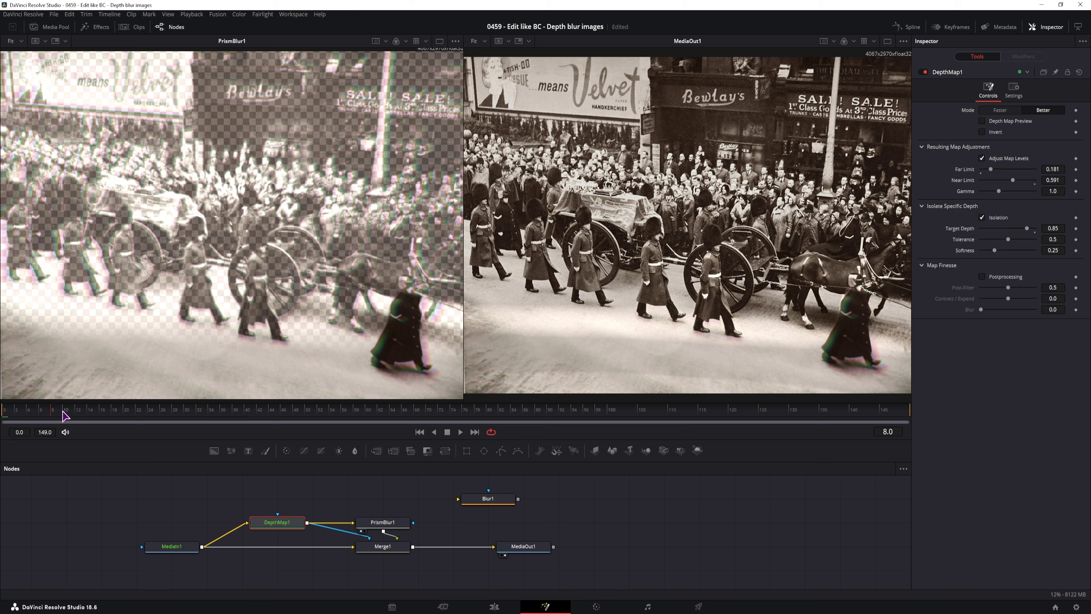
{"action": "left_click", "coordinate": [1075, 228]}
{"action": "left_click", "coordinate": [776, 412]}
{"action": "left_click_drag", "start_coordinate": [1026, 228], "coordinate": [990, 229]}
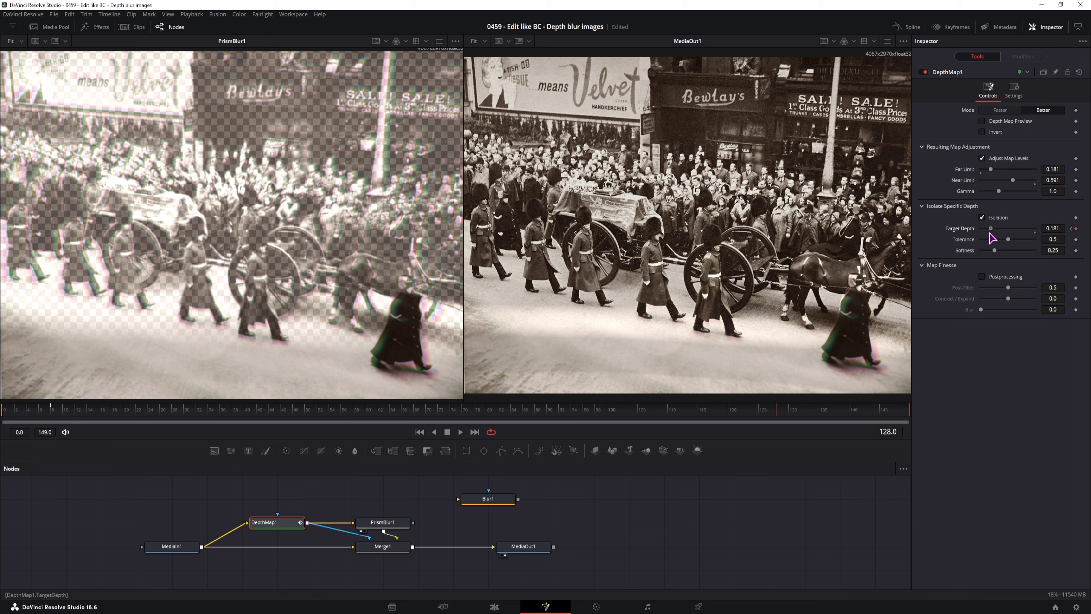
- Compare the blurred areas at frame 3 and frame 126 to review the focus shift
{"action": "left_click", "coordinate": [23, 415]}
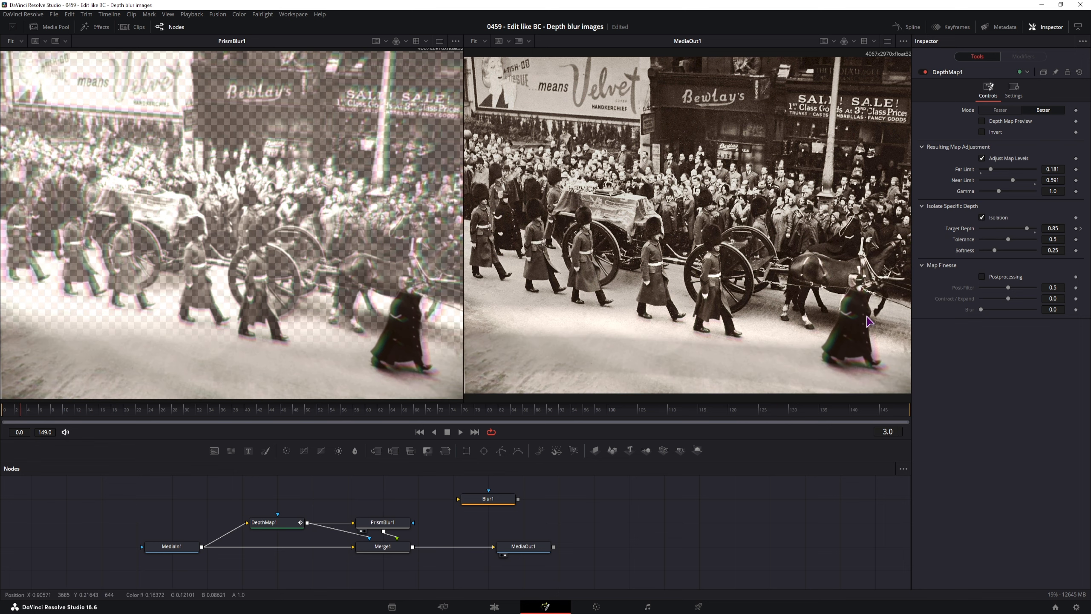
{"action": "left_click", "coordinate": [140, 407]}
{"action": "left_click", "coordinate": [766, 409]}
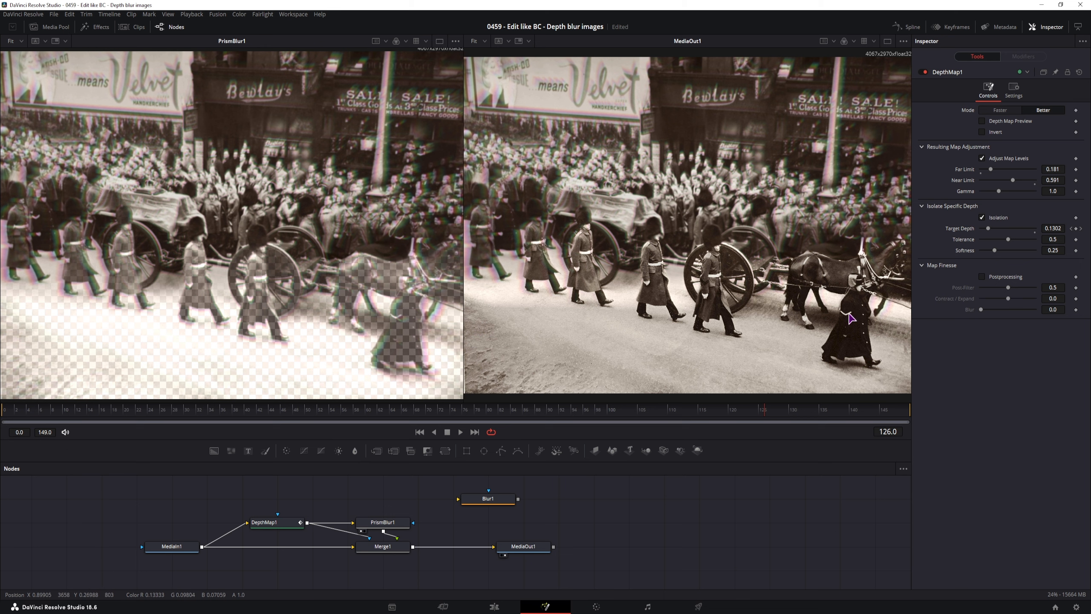
- Examine DepthMap1's depth map preview at frame 8 in the first viewer, and switch the preview off again
{"action": "left_click_drag", "start_coordinate": [370, 497], "coordinate": [377, 506]}
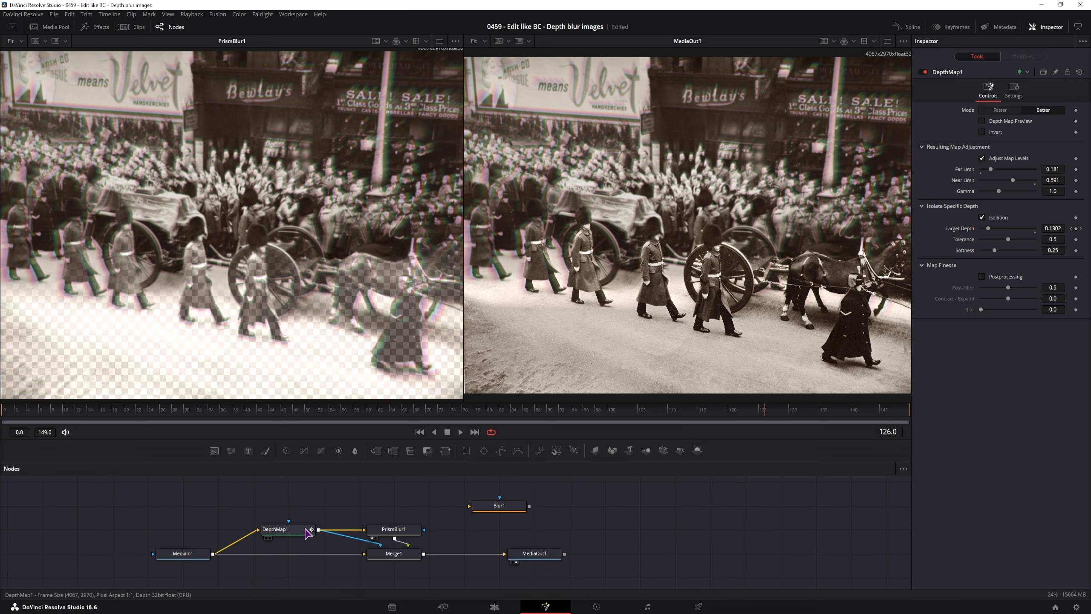
{"action": "left_click", "coordinate": [285, 533]}
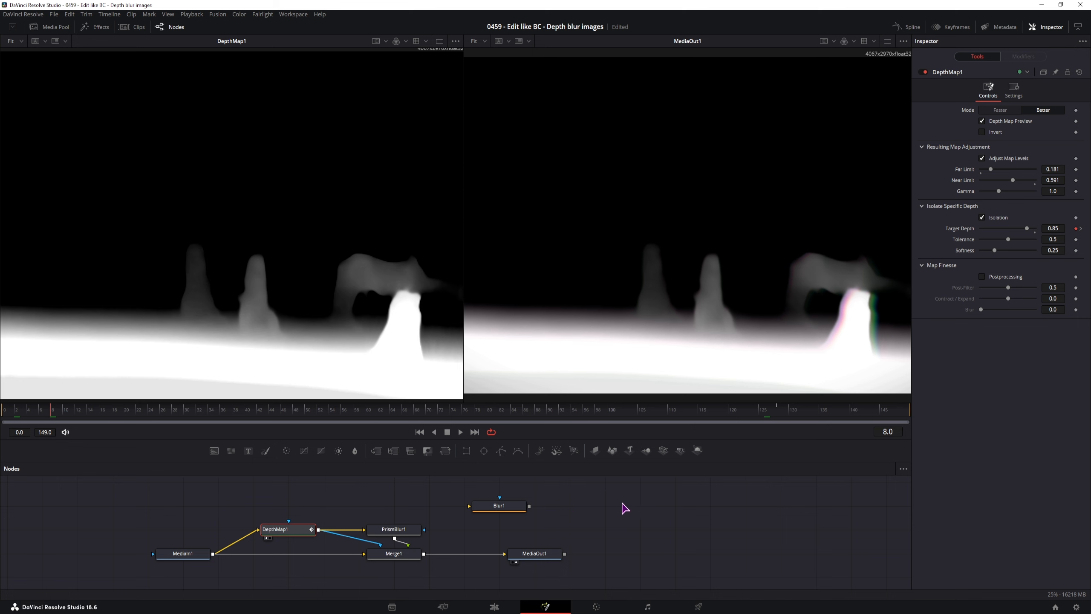
{"action": "left_click", "coordinate": [981, 121]}
- Add an unconnected Polygon mask node and a Background node below the chain, with the Background's alpha set to 0
{"action": "left_click_drag", "start_coordinate": [594, 502], "coordinate": [604, 479]}
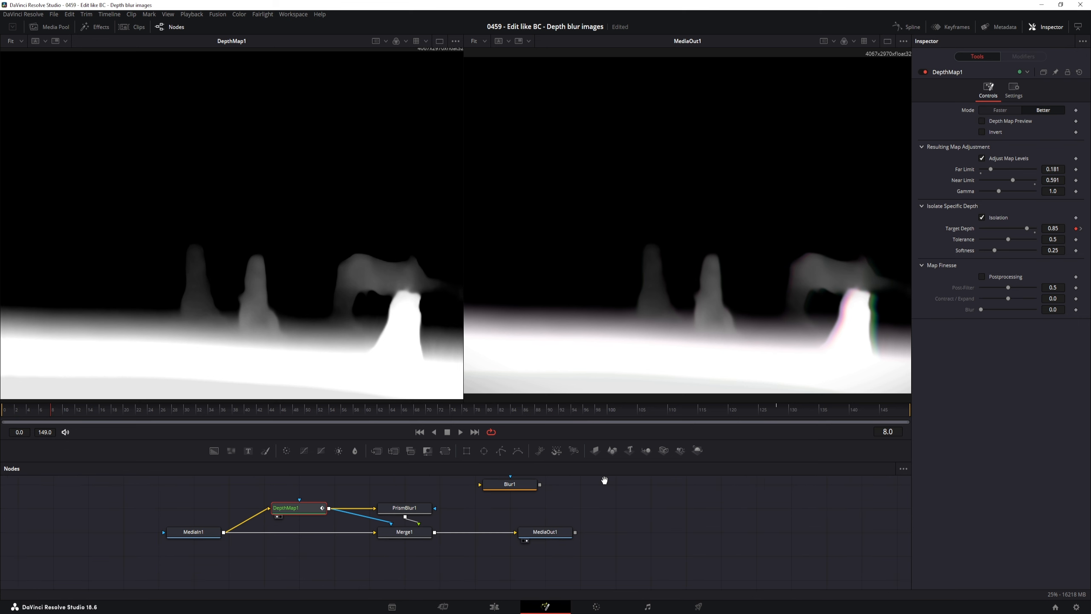
{"action": "left_click", "coordinate": [429, 561]}
{"action": "left_click_drag", "start_coordinate": [501, 451], "coordinate": [361, 557]}
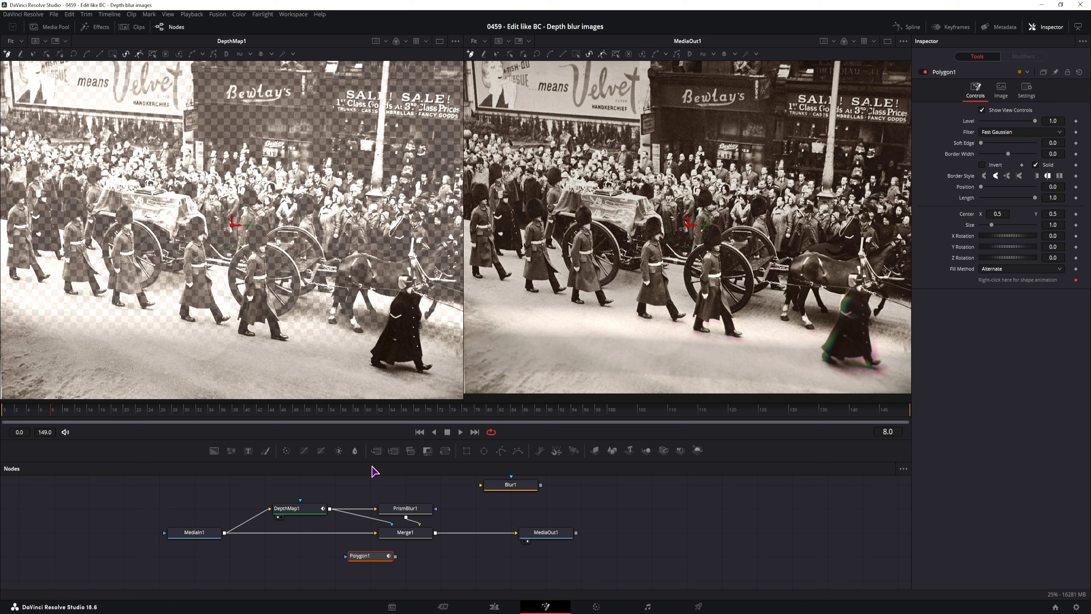
{"action": "left_click_drag", "start_coordinate": [214, 450], "coordinate": [266, 568]}
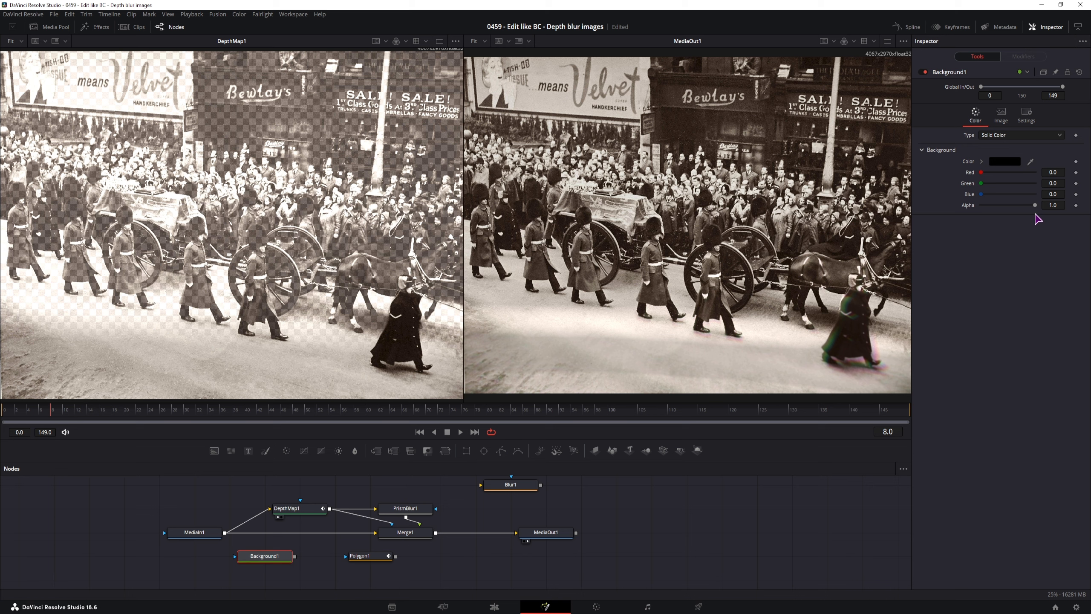
{"action": "left_click_drag", "start_coordinate": [1035, 205], "coordinate": [974, 210]}
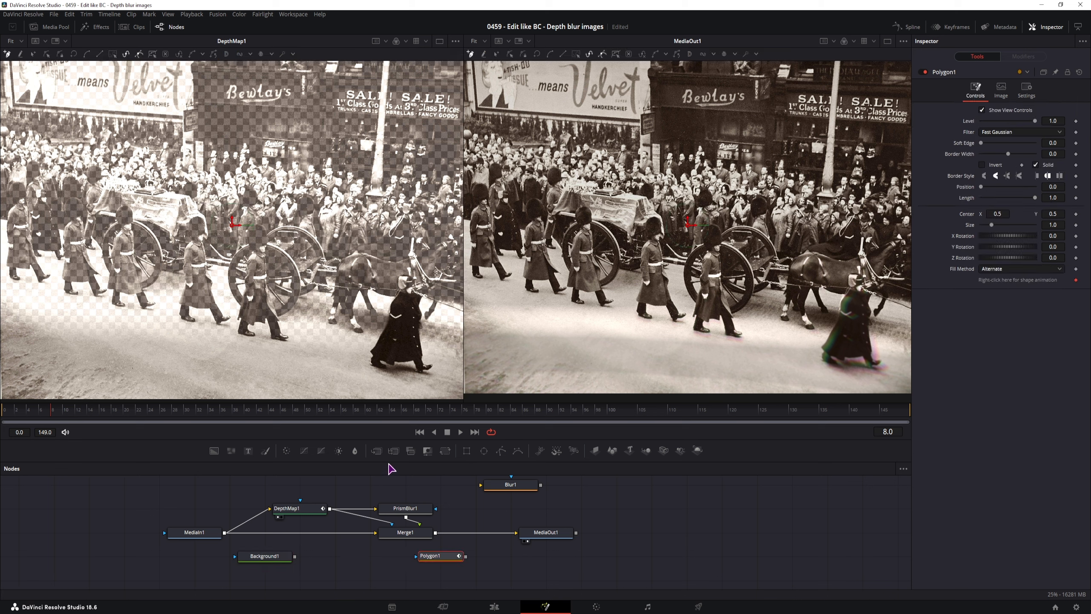
- Add a Merge node after Background1, using MediaIn1 as its foreground and Polygon1 as its effect mask
{"action": "left_click_drag", "start_coordinate": [377, 451], "coordinate": [306, 556]}
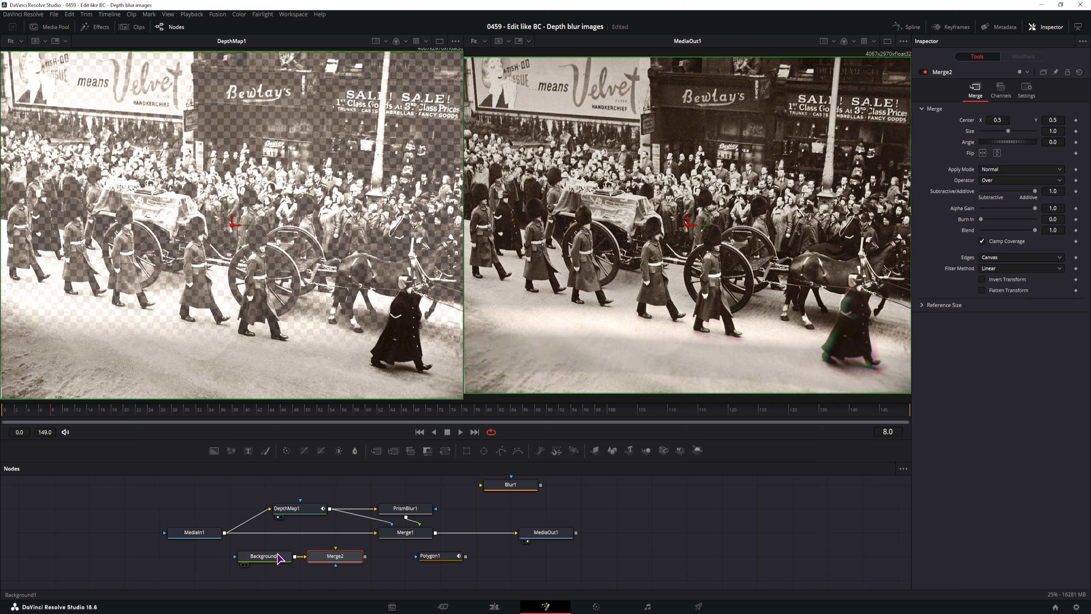
{"action": "left_click_drag", "start_coordinate": [224, 532], "coordinate": [340, 555]}
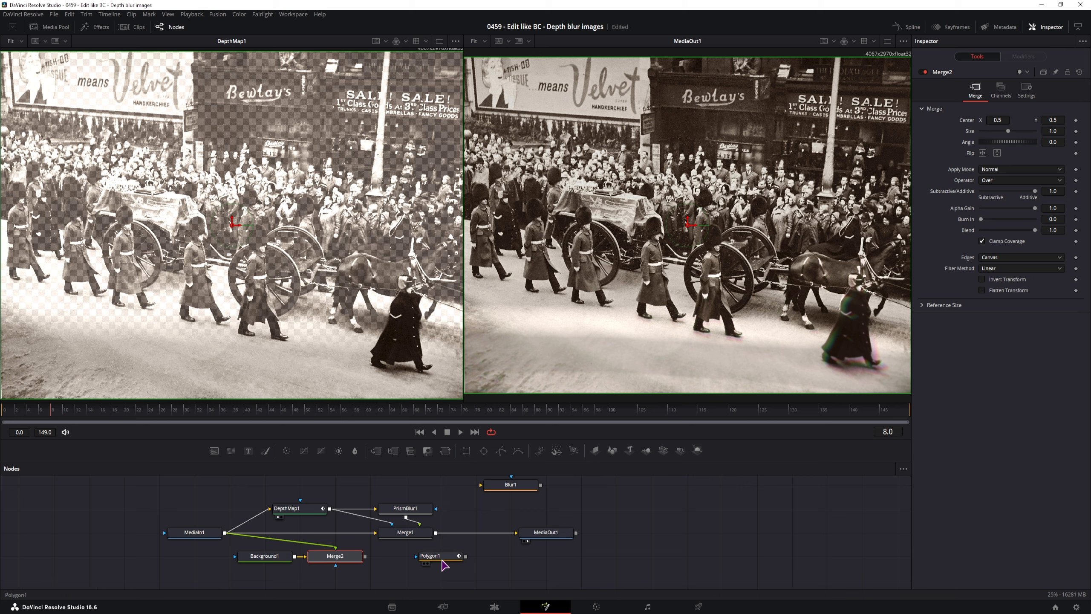
{"action": "left_click_drag", "start_coordinate": [443, 565], "coordinate": [335, 565]}
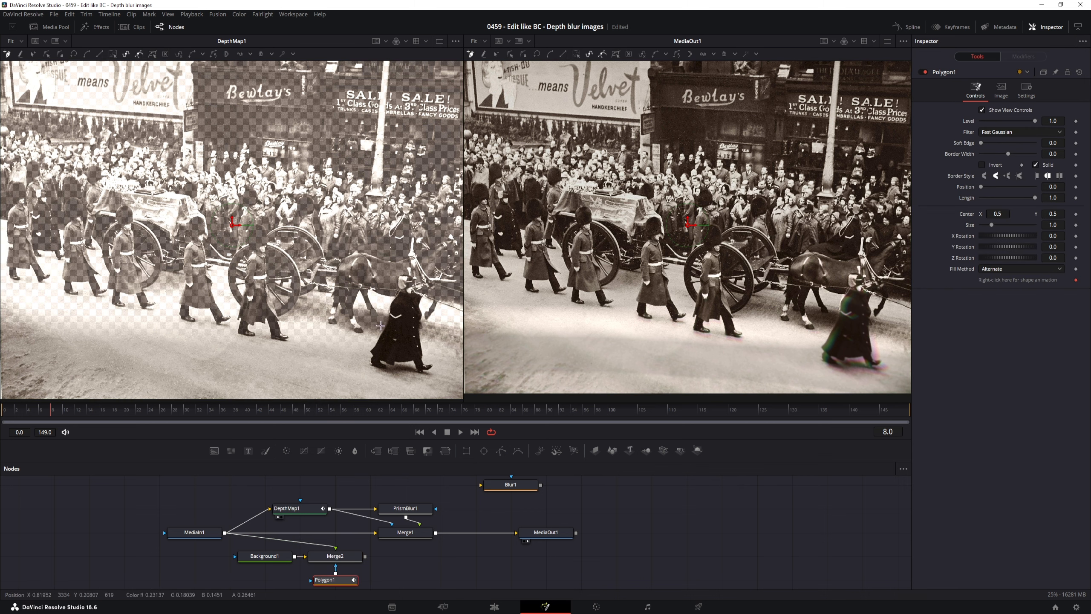
- Disable Polygon1 and start tracing the foreground officer from his rear heel up the back of the coat to the upper arm
{"action": "left_click", "coordinate": [923, 72]}
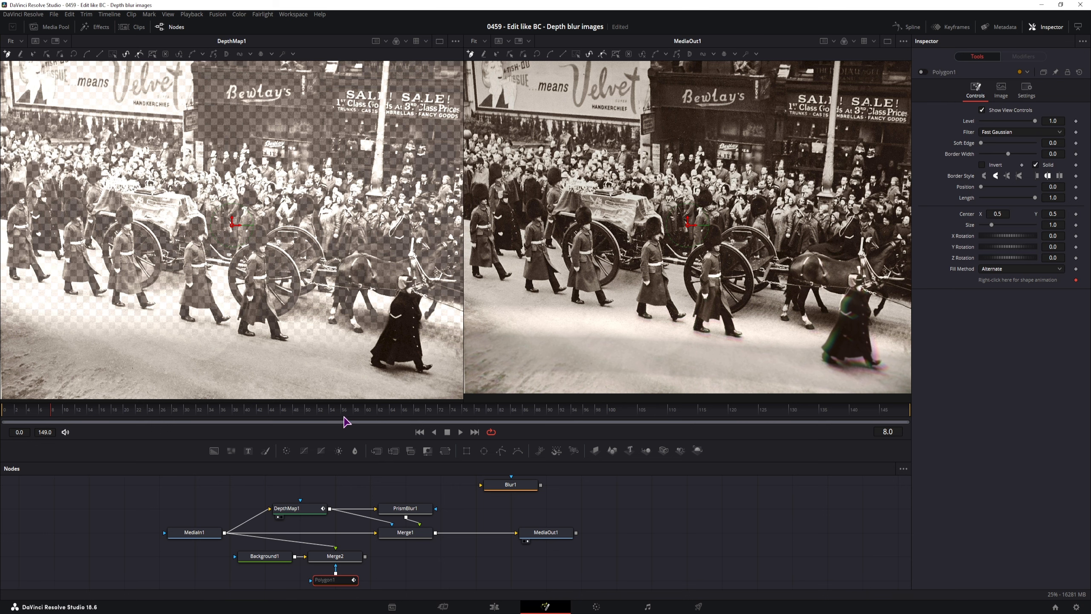
{"action": "scroll", "coordinate": [388, 365], "scroll_direction": "up", "scroll_amount": 8}
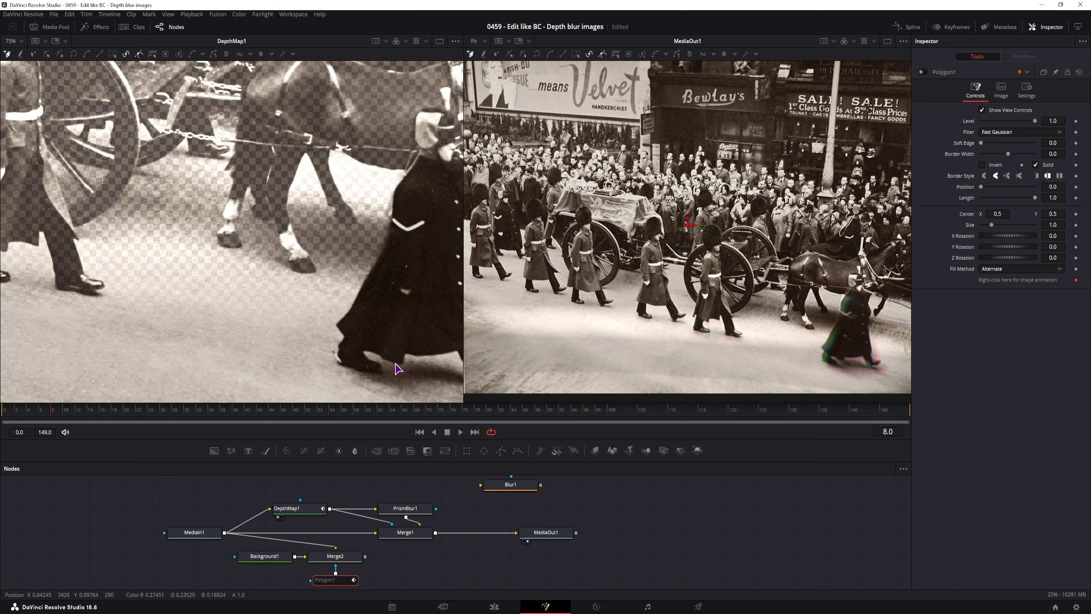
{"action": "left_click_drag", "start_coordinate": [285, 274], "coordinate": [285, 285]}
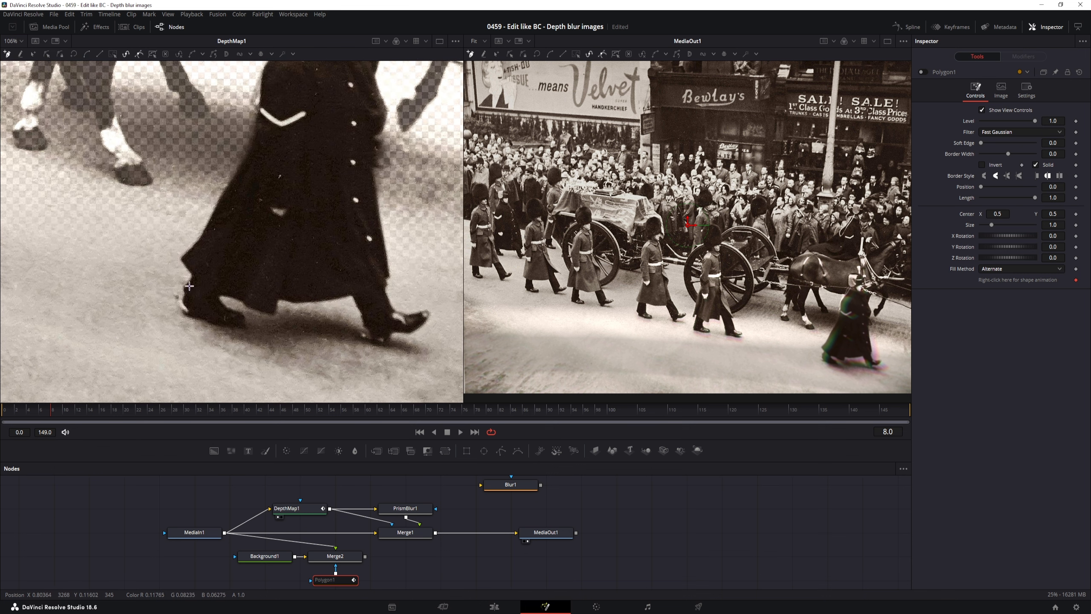
{"action": "left_click_drag", "start_coordinate": [192, 275], "coordinate": [188, 270]}
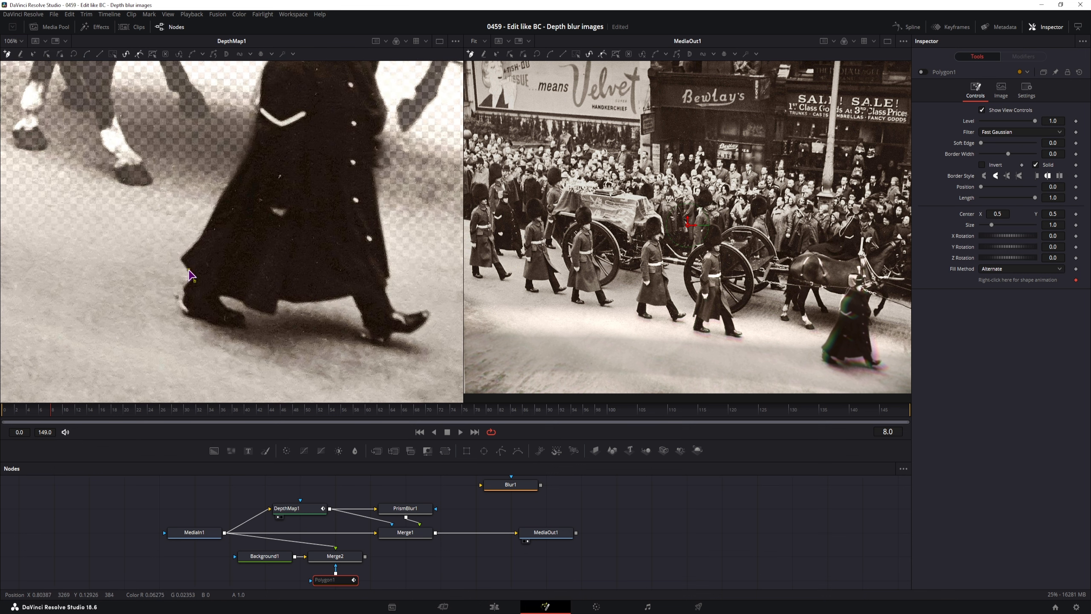
{"action": "left_click", "coordinate": [195, 246]}
{"action": "left_click", "coordinate": [216, 209]}
{"action": "left_click", "coordinate": [246, 159]}
{"action": "left_click", "coordinate": [256, 129]}
{"action": "left_click_drag", "start_coordinate": [267, 96], "coordinate": [257, 212]}
{"action": "left_click", "coordinate": [252, 189]}
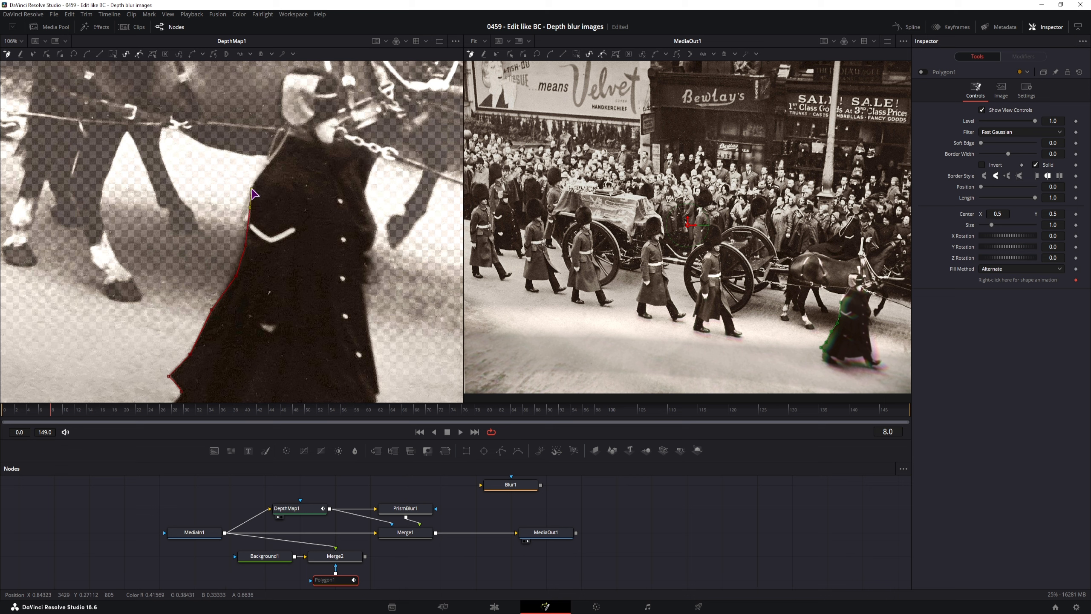
- Continue the polygon over the officer's shoulder and around his helmet and face to the upper chest
{"action": "left_click", "coordinate": [266, 166]}
{"action": "left_click", "coordinate": [285, 137]}
{"action": "left_click", "coordinate": [288, 126]}
{"action": "left_click", "coordinate": [283, 118]}
{"action": "left_click", "coordinate": [283, 84]}
{"action": "left_click", "coordinate": [293, 72]}
{"action": "left_click", "coordinate": [309, 71]}
{"action": "left_click", "coordinate": [335, 79]}
{"action": "left_click", "coordinate": [342, 94]}
{"action": "left_click", "coordinate": [340, 111]}
{"action": "left_click", "coordinate": [339, 124]}
{"action": "left_click", "coordinate": [338, 139]}
{"action": "left_click", "coordinate": [358, 147]}
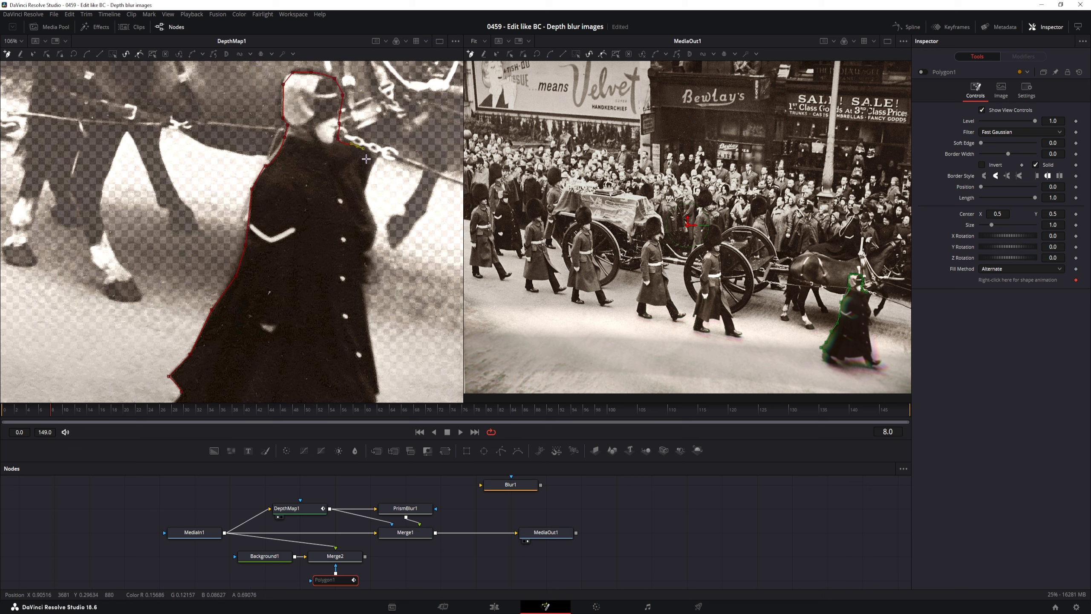
- Continue the polygon down the front of the officer's coat to his front leg
{"action": "left_click", "coordinate": [364, 161]}
{"action": "left_click", "coordinate": [370, 198]}
{"action": "left_click", "coordinate": [378, 226]}
{"action": "left_click", "coordinate": [376, 241]}
{"action": "left_click", "coordinate": [369, 252]}
{"action": "left_click", "coordinate": [363, 273]}
{"action": "left_click", "coordinate": [367, 318]}
{"action": "left_click", "coordinate": [380, 390]}
{"action": "left_click_drag", "start_coordinate": [387, 398], "coordinate": [390, 216]}
{"action": "left_click", "coordinate": [381, 217]}
{"action": "left_click", "coordinate": [381, 228]}
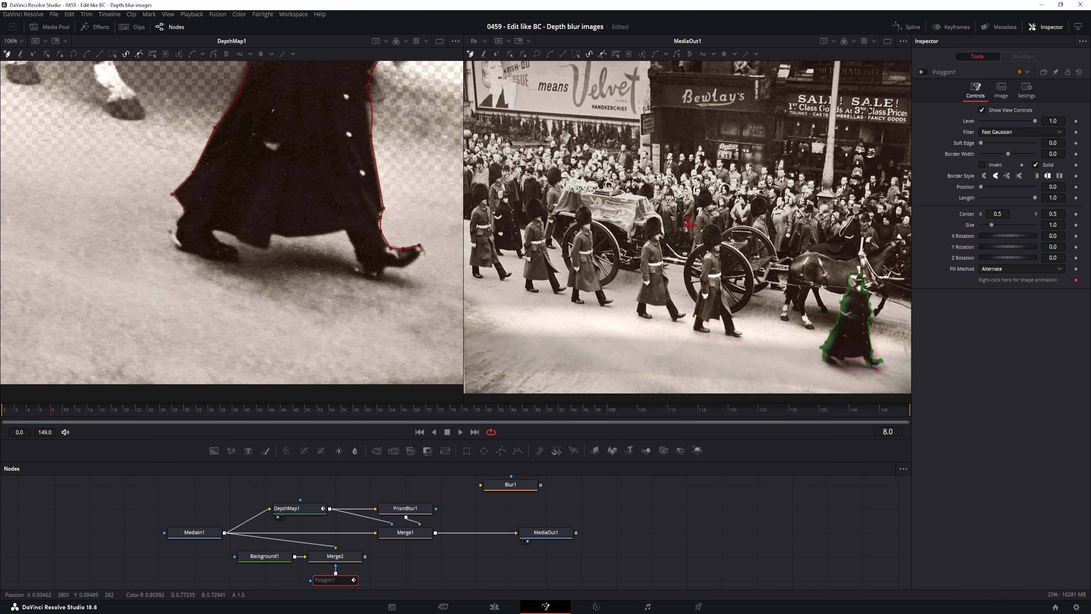
- Trace the front boot, coat hem and rear boot, and close the polygon at its starting point
{"action": "left_click", "coordinate": [366, 275]}
{"action": "left_click", "coordinate": [277, 237]}
{"action": "left_click", "coordinate": [271, 247]}
{"action": "left_click", "coordinate": [252, 248]}
{"action": "left_click", "coordinate": [235, 238]}
{"action": "left_click", "coordinate": [218, 234]}
{"action": "left_click", "coordinate": [220, 243]}
{"action": "left_click", "coordinate": [235, 249]}
{"action": "left_click", "coordinate": [240, 258]}
{"action": "left_click", "coordinate": [173, 234]}
{"action": "left_click", "coordinate": [177, 225]}
{"action": "left_click", "coordinate": [185, 209]}
- Set Polygon1's soft edge to 0.0142, and display Merge2 in the second viewer with Polygon1 reselected
{"action": "scroll", "coordinate": [334, 219], "scroll_direction": "down", "scroll_amount": 1}
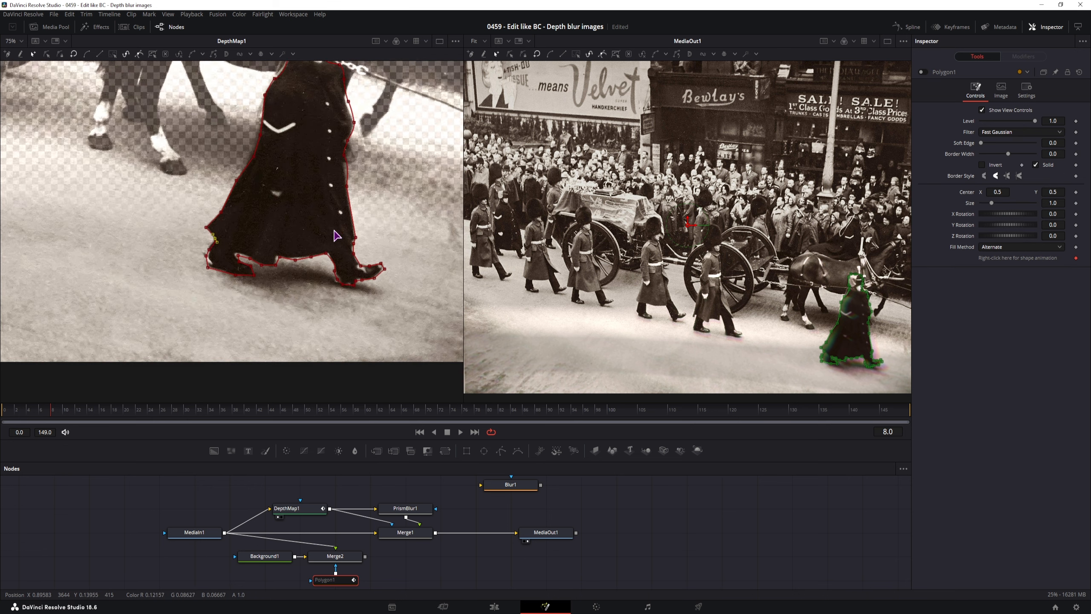
{"action": "left_click_drag", "start_coordinate": [335, 226], "coordinate": [345, 304]}
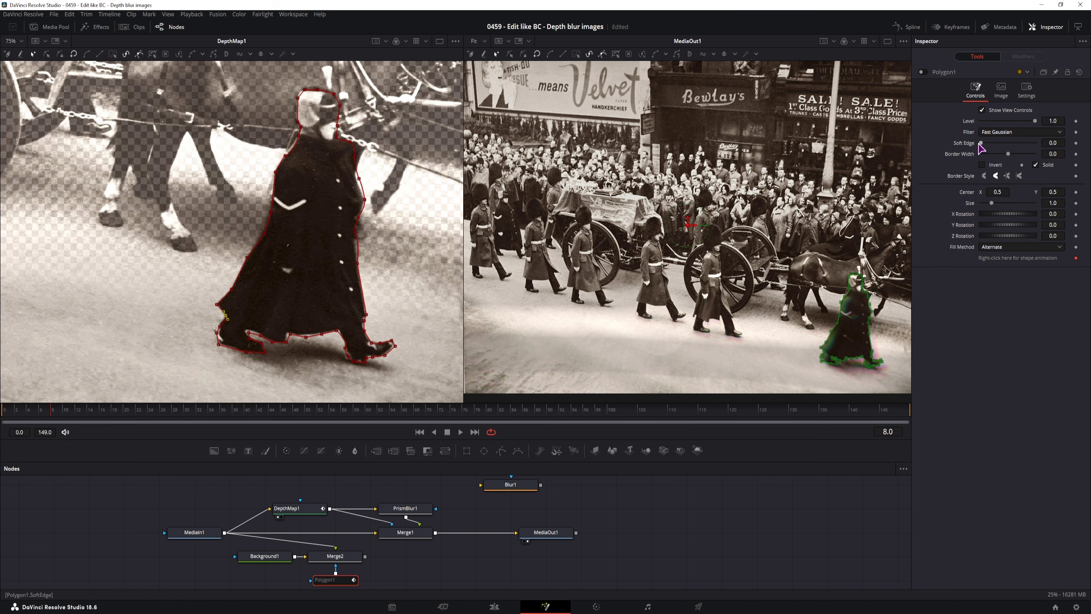
{"action": "left_click_drag", "start_coordinate": [985, 146], "coordinate": [984, 146]}
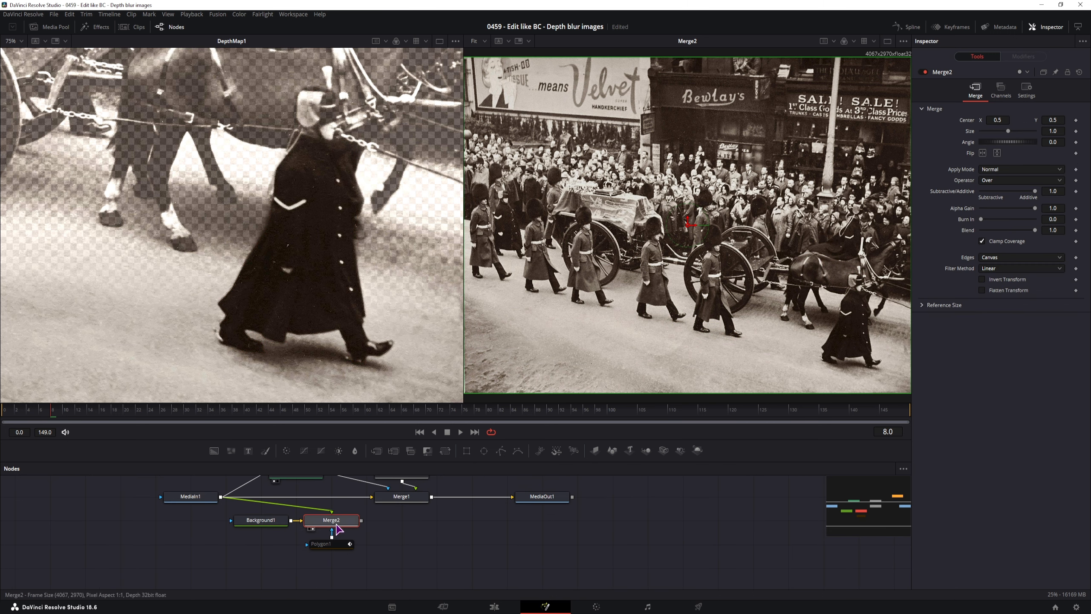
{"action": "left_click", "coordinate": [334, 546]}
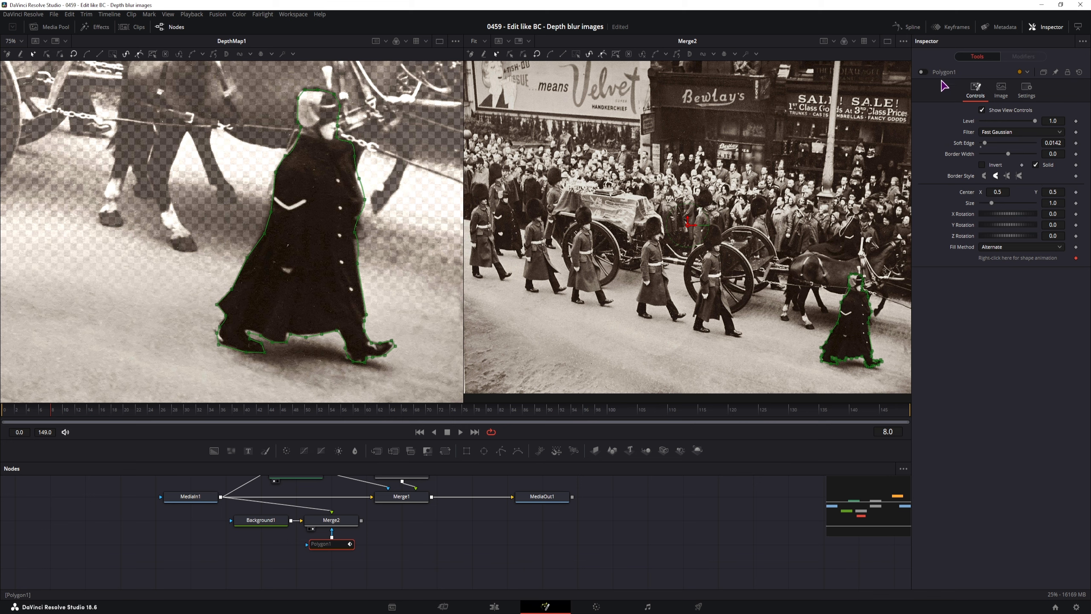
- Re-enable Polygon1 so it masks the officer in Merge2, and reduce its soft edge to 0.0016
{"action": "left_click", "coordinate": [923, 72]}
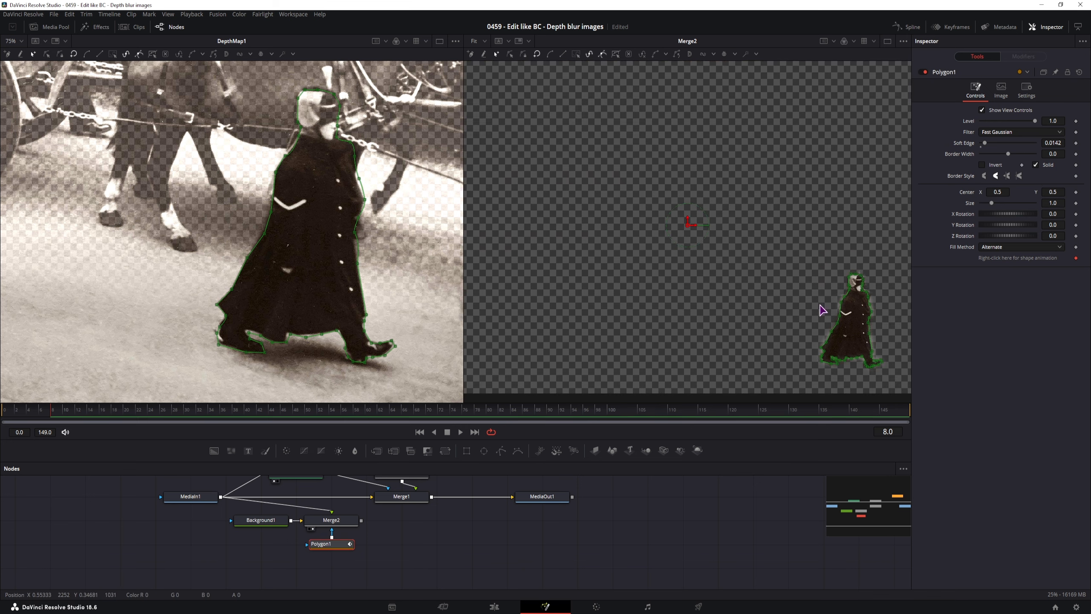
{"action": "left_click_drag", "start_coordinate": [822, 309], "coordinate": [657, 273]}
{"action": "scroll", "coordinate": [676, 282], "scroll_direction": "up", "scroll_amount": 4}
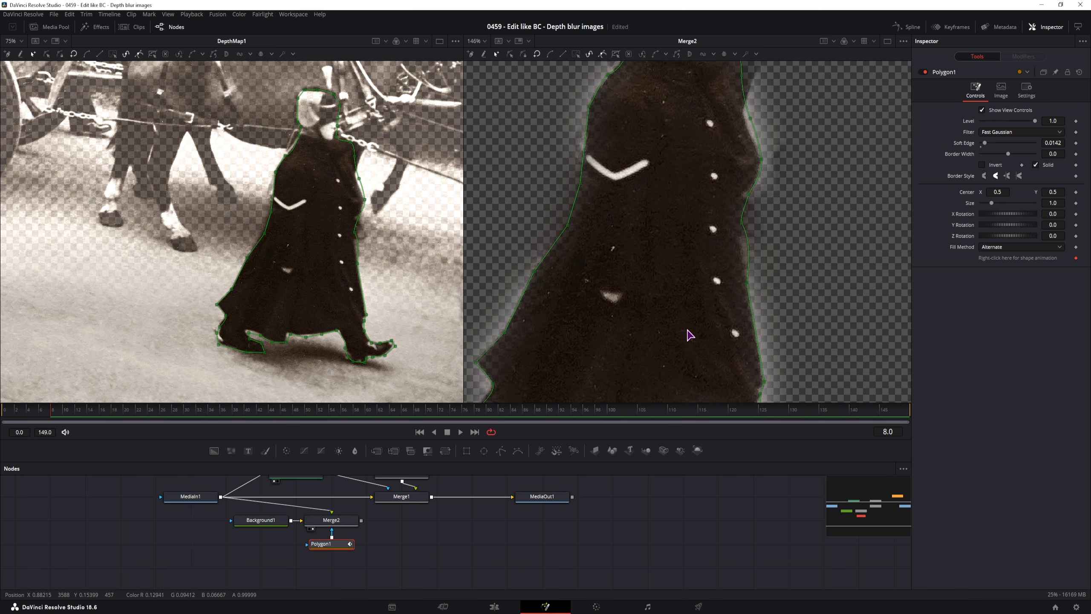
{"action": "left_click_drag", "start_coordinate": [743, 212], "coordinate": [758, 390]}
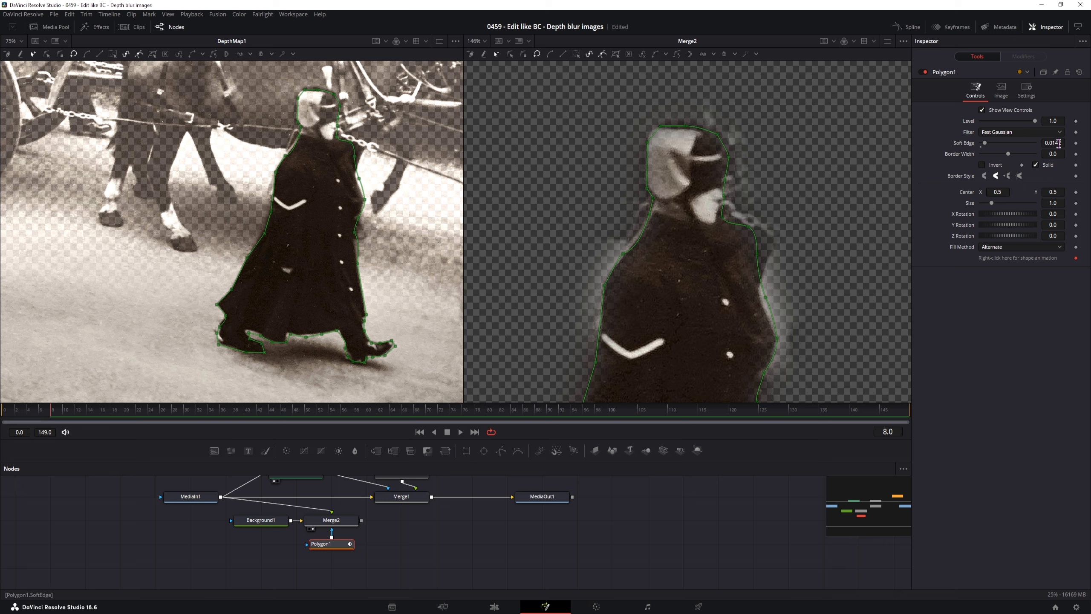
{"action": "left_click_drag", "start_coordinate": [1059, 144], "coordinate": [1012, 143]}
- Nudge Polygon1's points inward along the front of the officer's coat to tighten the outline
{"action": "left_click_drag", "start_coordinate": [765, 297], "coordinate": [761, 298]}
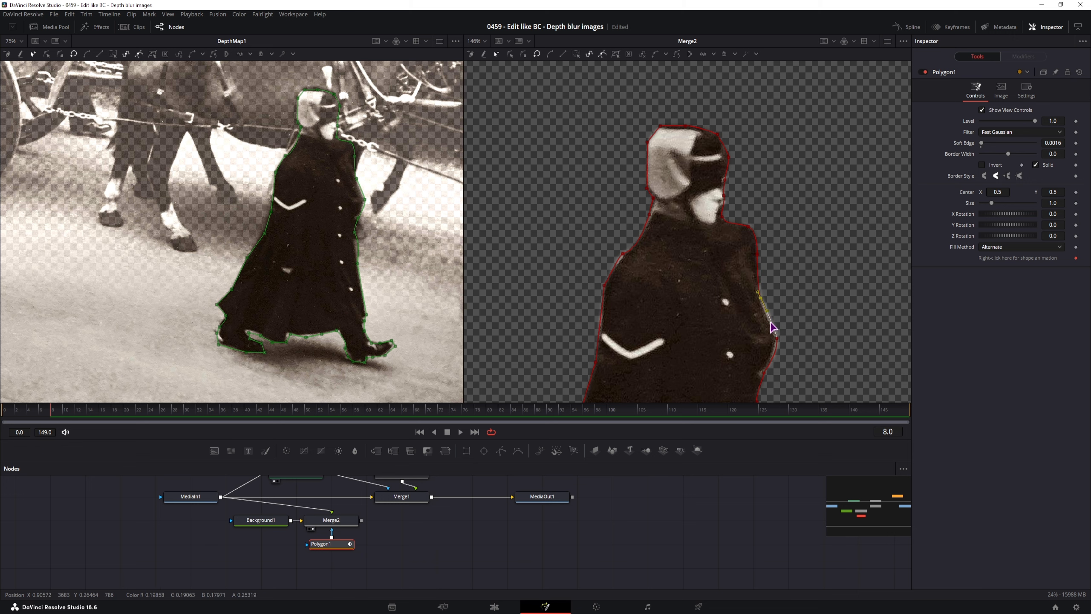
{"action": "left_click_drag", "start_coordinate": [776, 339], "coordinate": [775, 340]}
{"action": "scroll", "coordinate": [776, 344], "scroll_direction": "down", "scroll_amount": 10}
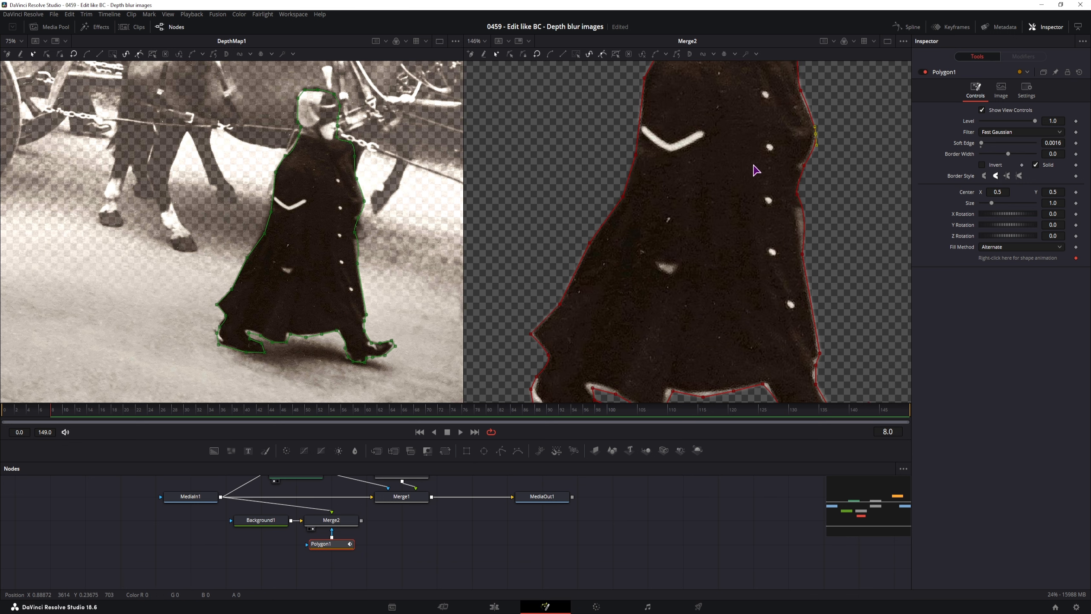
{"action": "left_click_drag", "start_coordinate": [589, 281], "coordinate": [594, 300]}
{"action": "left_click_drag", "start_coordinate": [648, 280], "coordinate": [722, 284]}
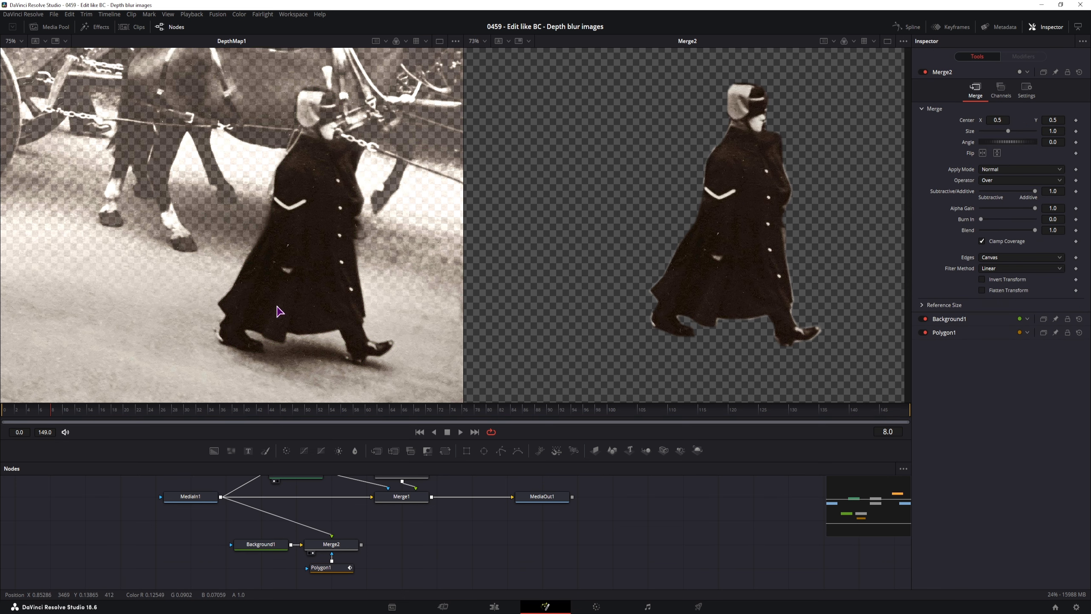
- Show the whole DepthMap1 image in its viewer, and move the MediaOut1 node farther from Merge1 to make room
{"action": "scroll", "coordinate": [320, 297], "scroll_direction": "down", "scroll_amount": 5}
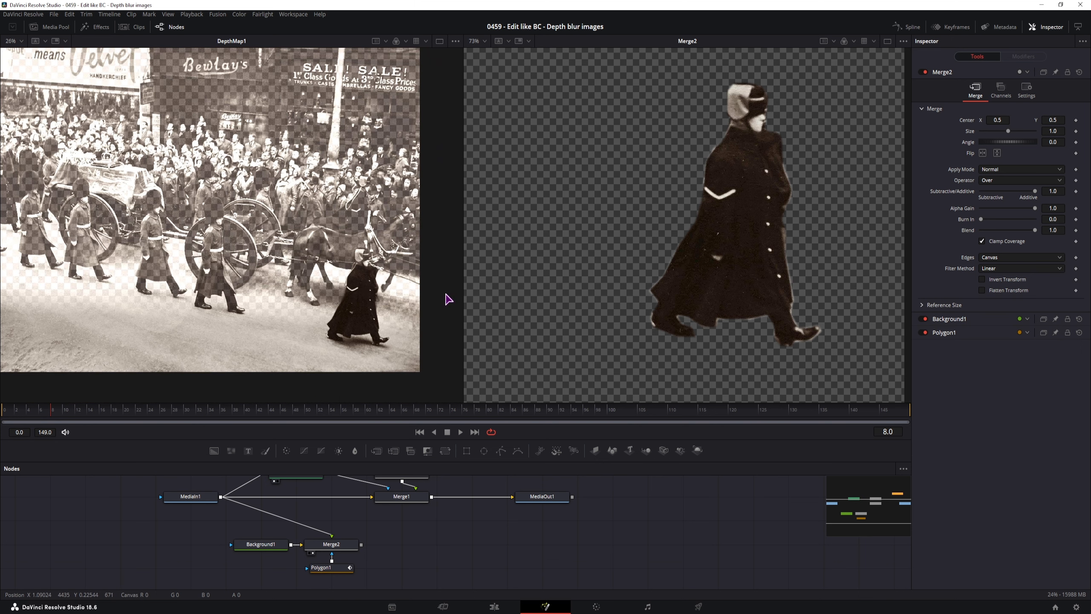
{"action": "scroll", "coordinate": [386, 299], "scroll_direction": "down", "scroll_amount": 1}
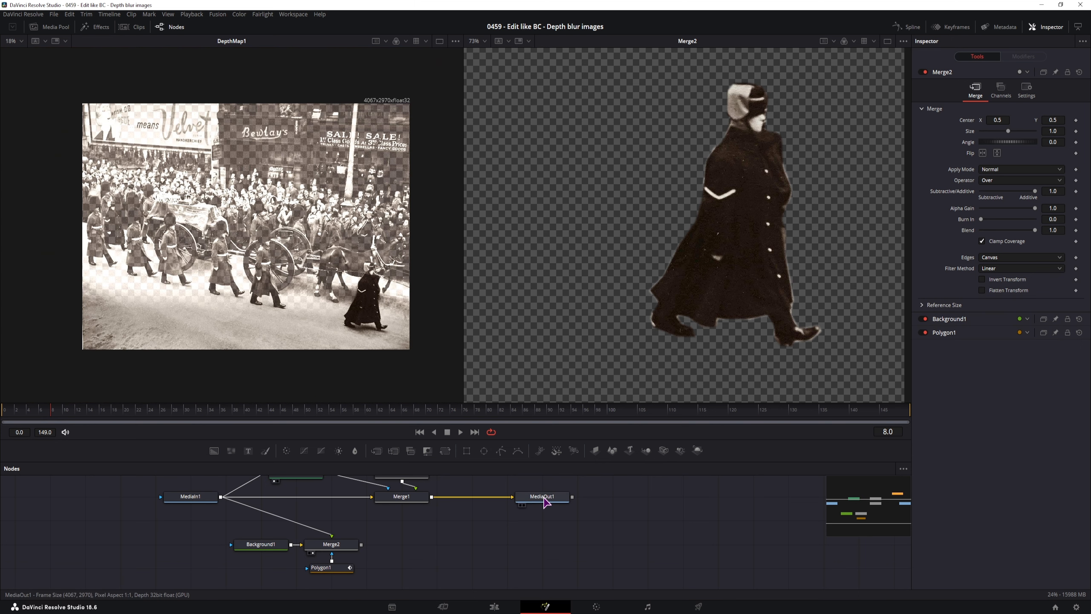
{"action": "left_click_drag", "start_coordinate": [545, 500], "coordinate": [615, 524]}
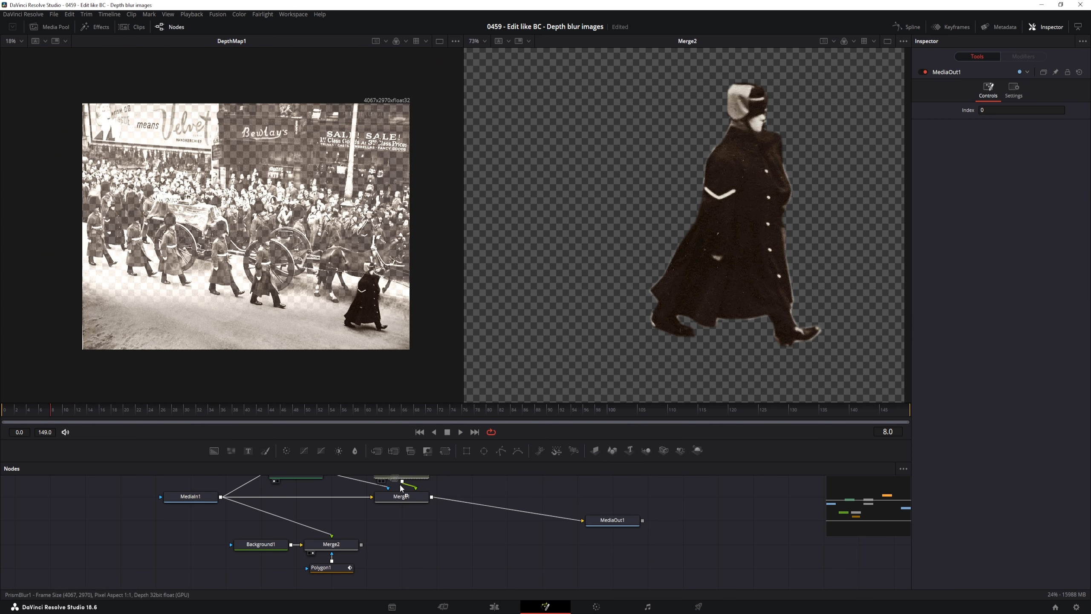